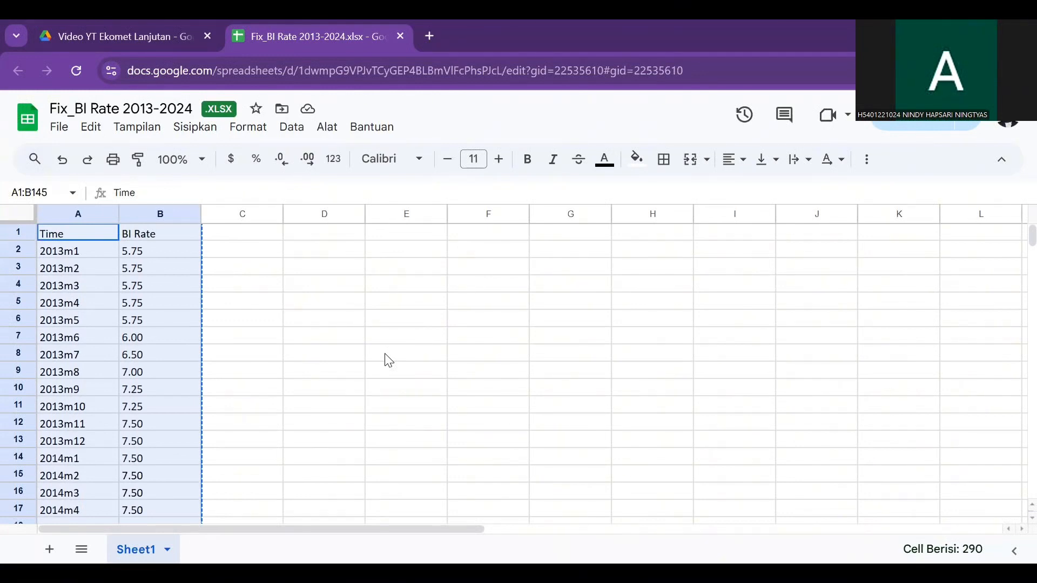
Step: Copy the Time and BI Rate data in cells A1:B145 of the spreadsheet
click(250, 272)
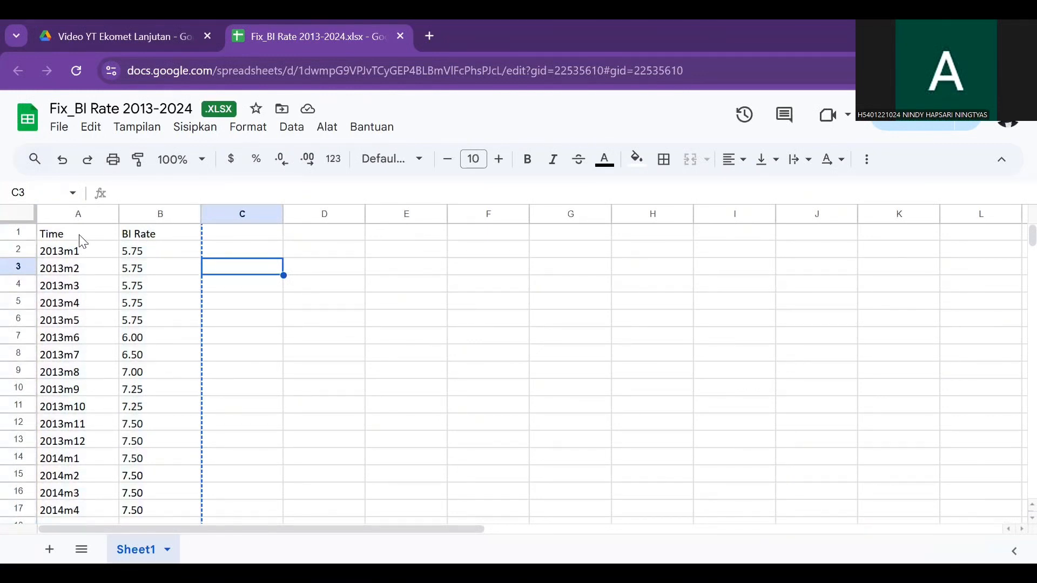
drag(82, 242, 172, 510)
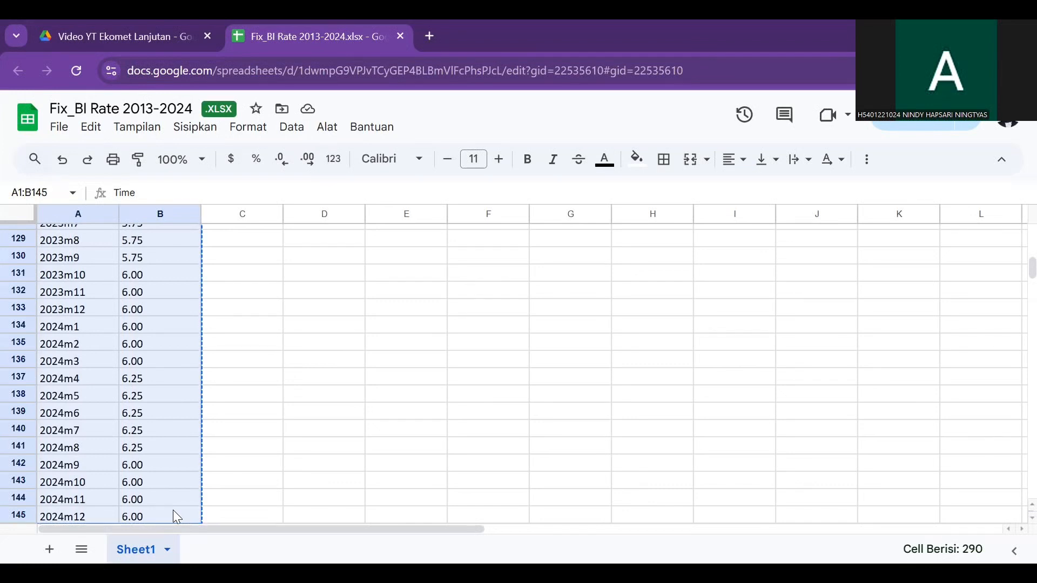
right_click(173, 510)
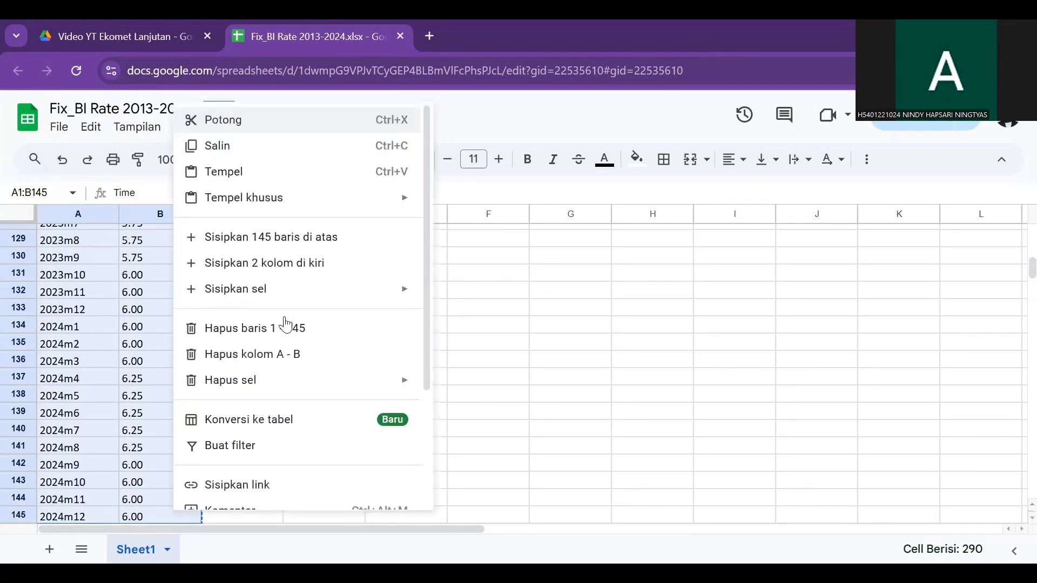
click(339, 143)
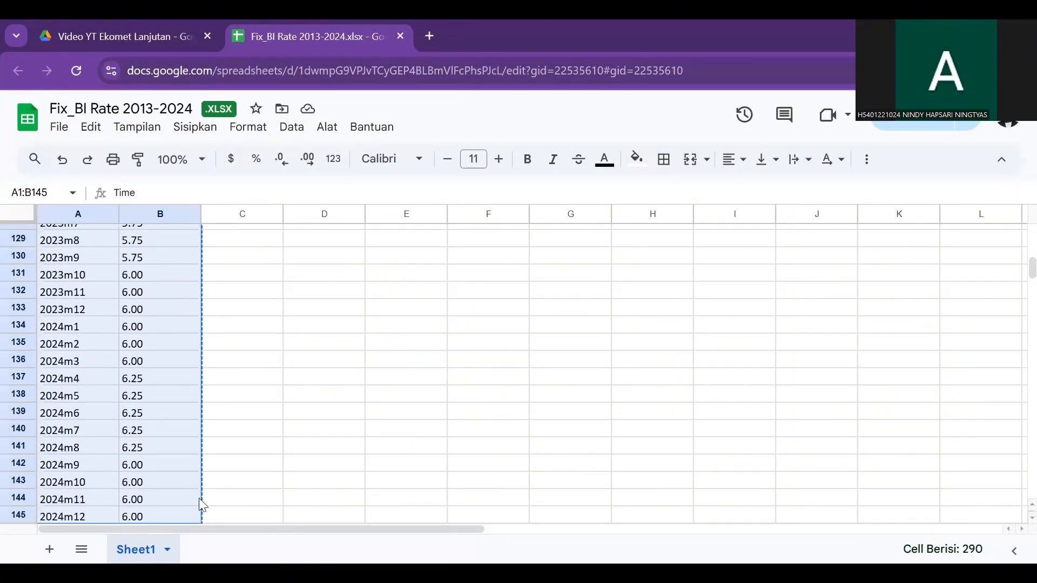
Step: Switch to Stata and paste the data into the Data Editor, treating the first row as variable names
key(alt+Tab)
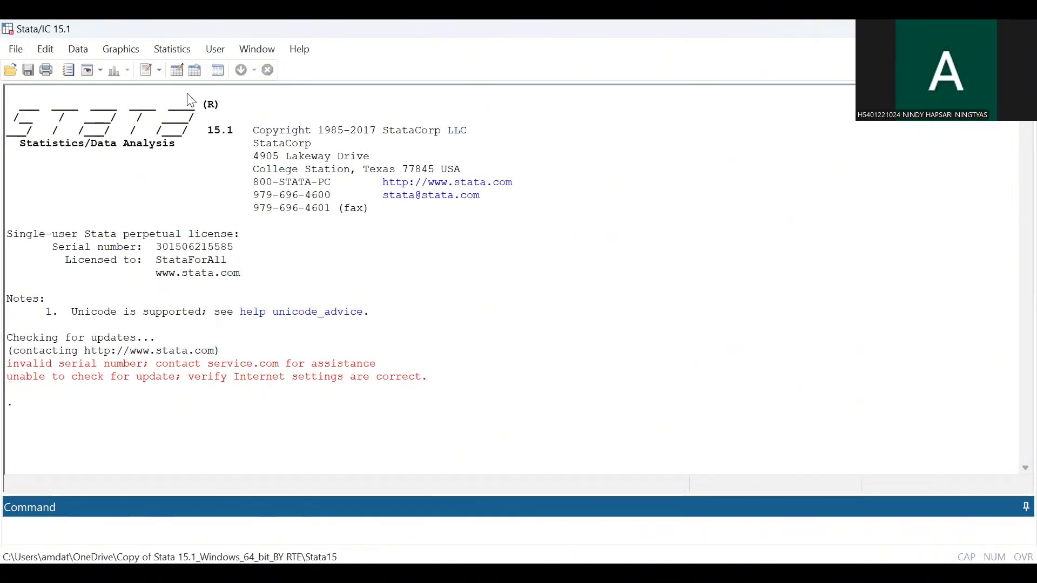
click(175, 71)
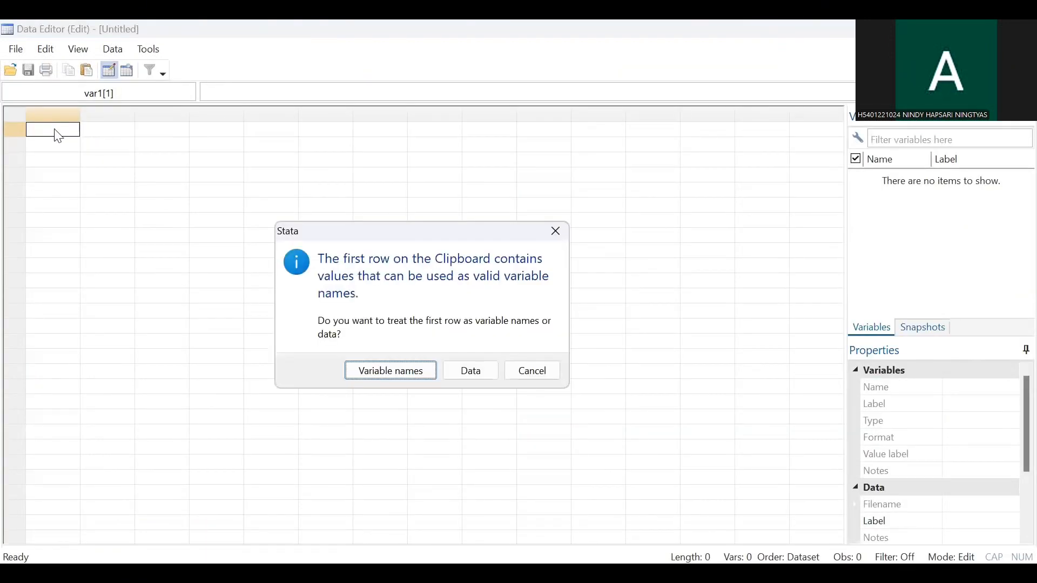
click(384, 372)
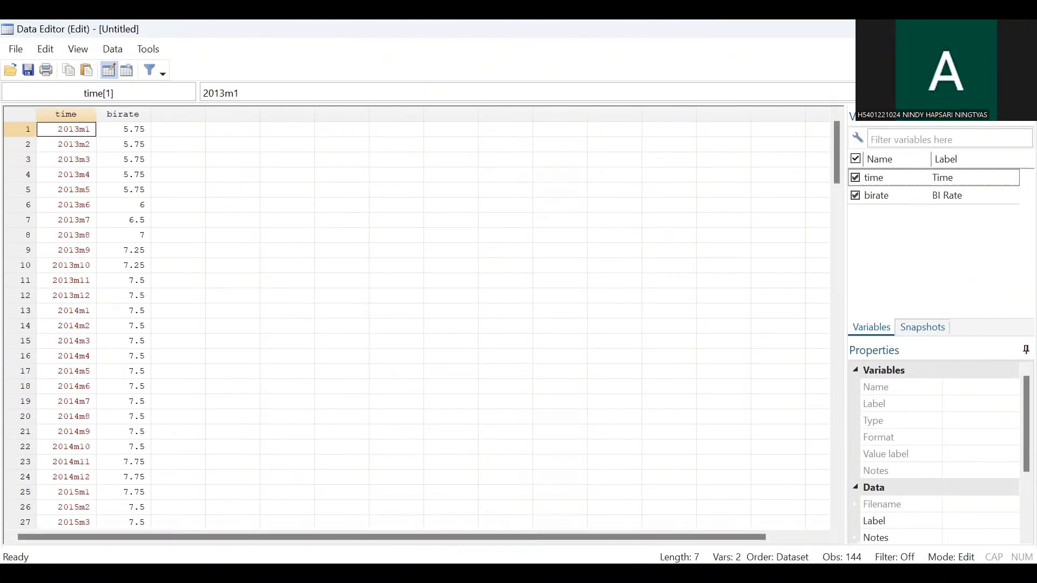
click(98, 533)
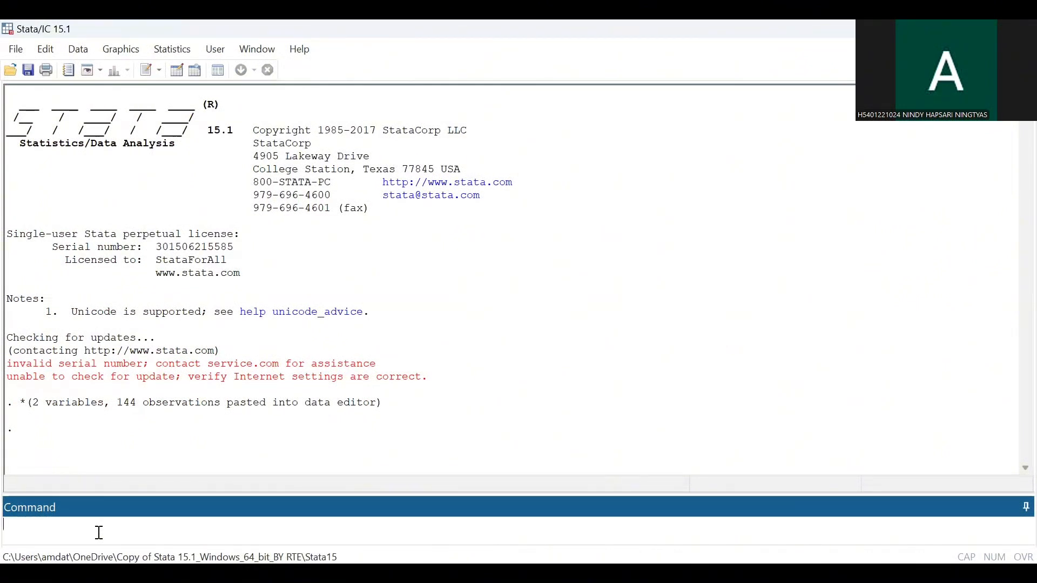
Step: Run the command generate newtime= tm(2013m1)+_n-1 to create a monthly time variable
text(gen)
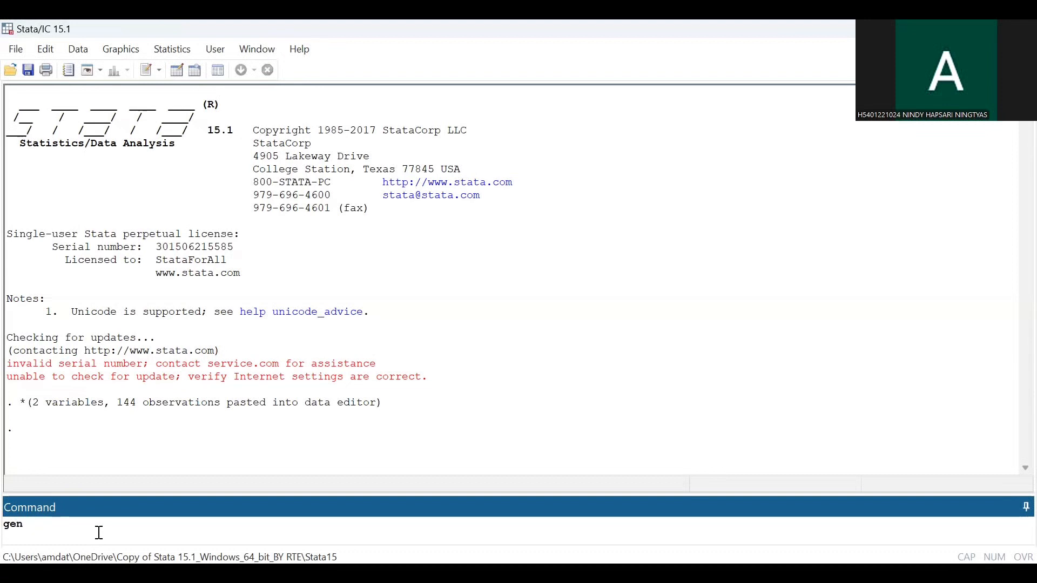
text(erate)
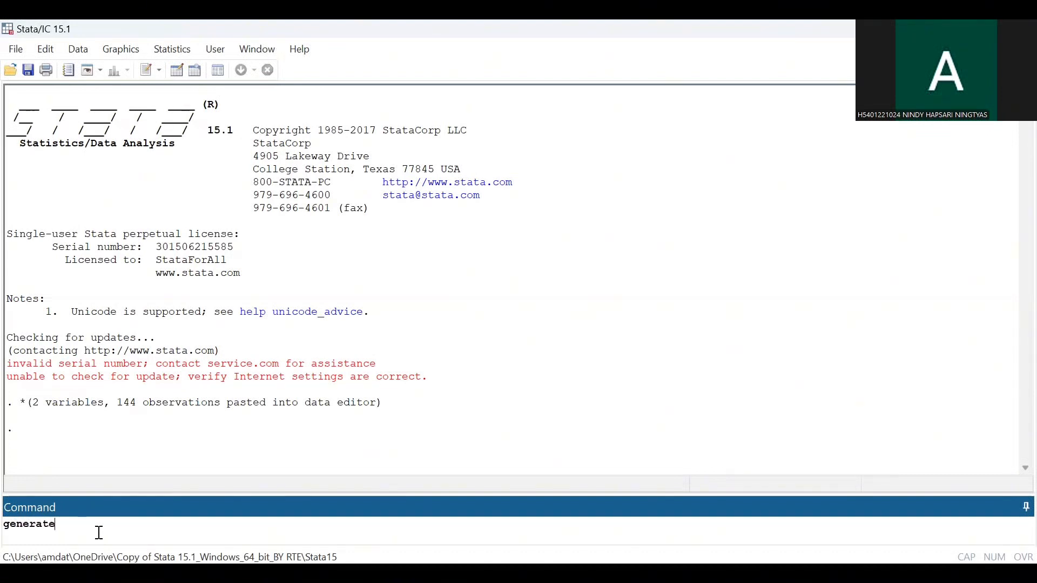
text( newtime= tm()
text(2013m1)+_n-1)
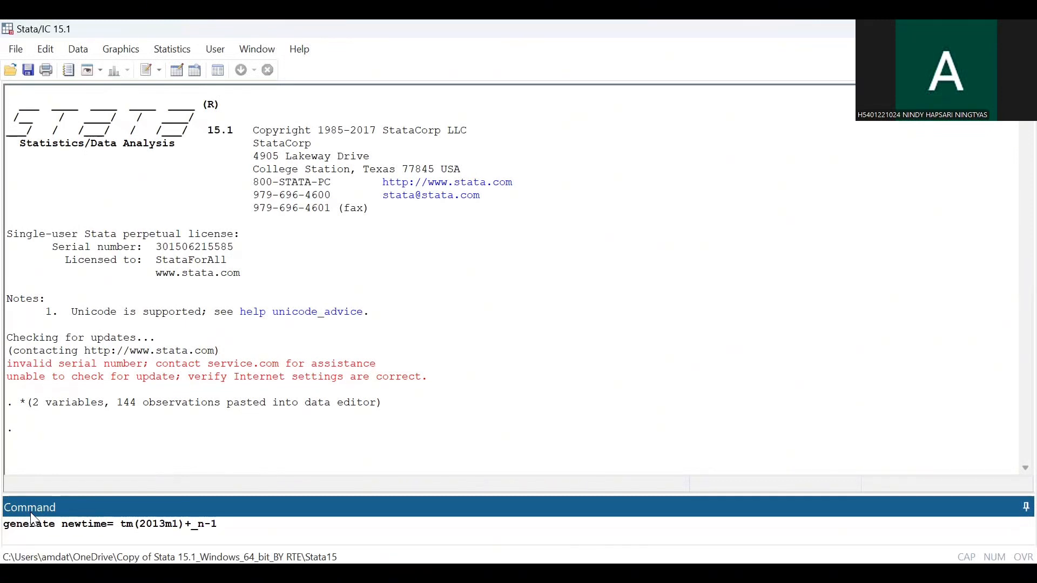
key(Return)
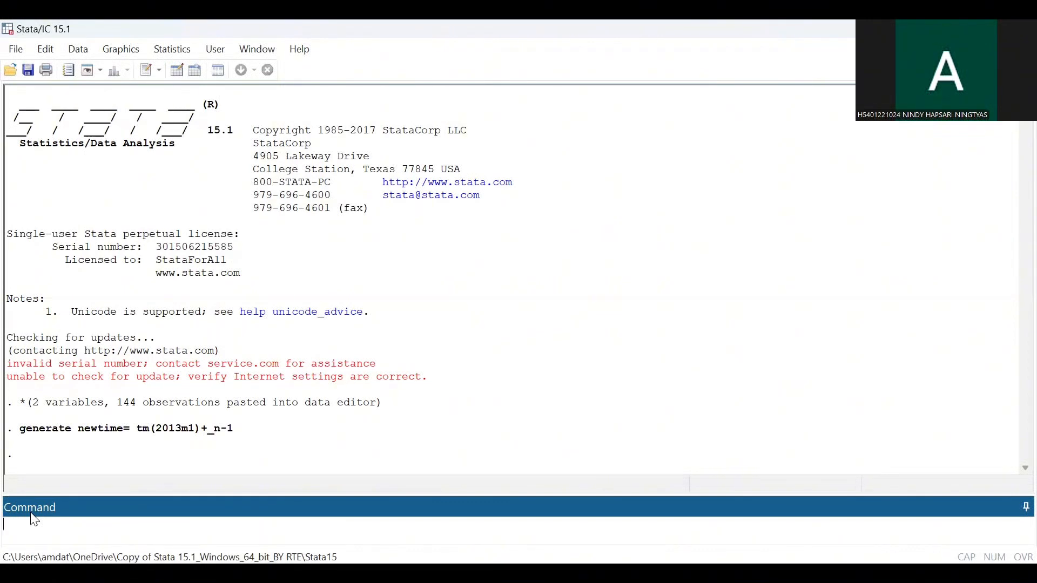
Step: Run format newtime %tm to display newtime as monthly dates
text(format newtime)
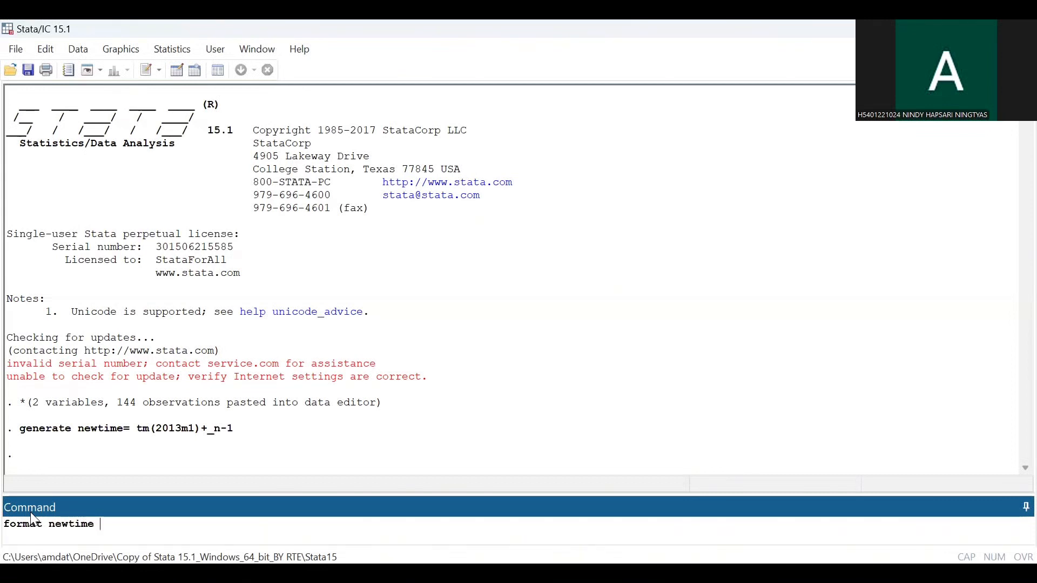
text( %tm)
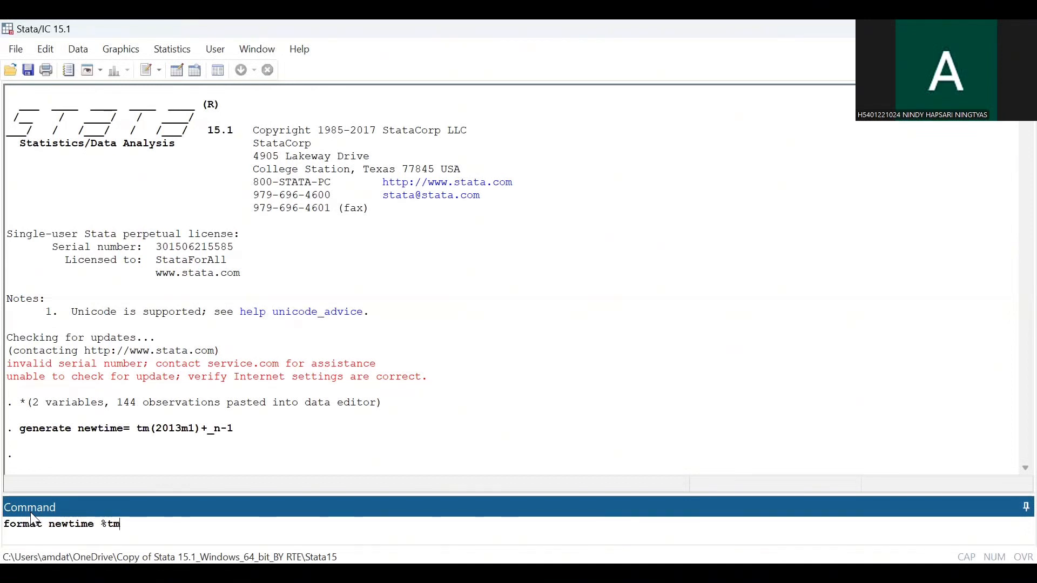
key(Return)
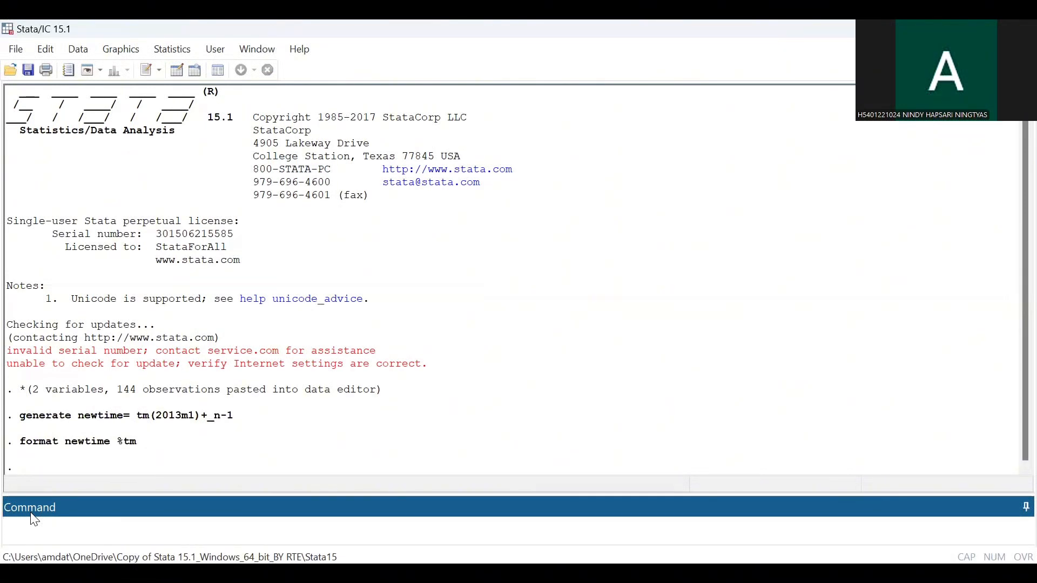
Step: Declare the data as time series with tsset newtime
text(tsset newtime)
key(Return)
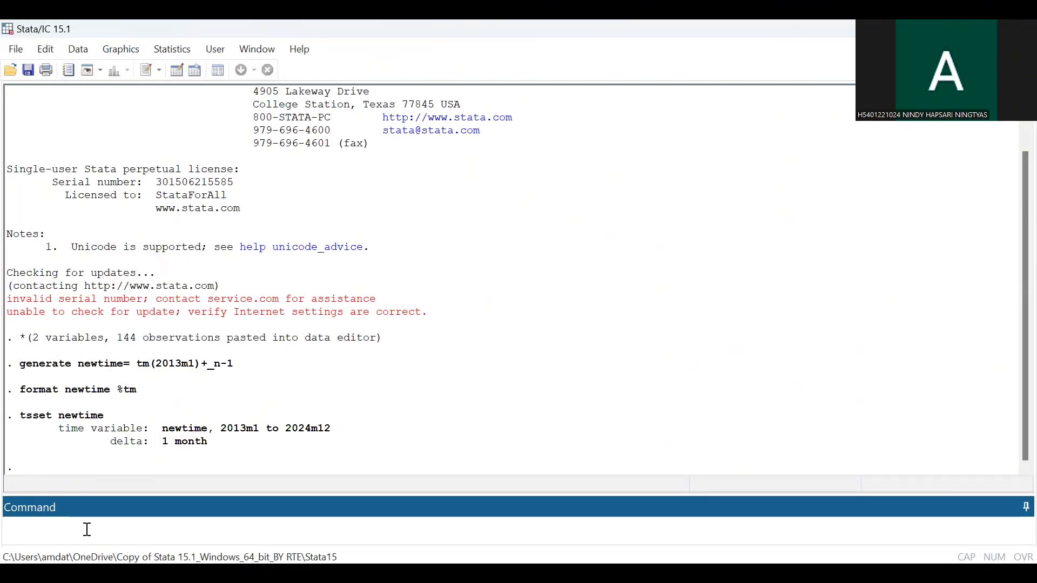
Step: Create a time-series line plot of birate
click(134, 47)
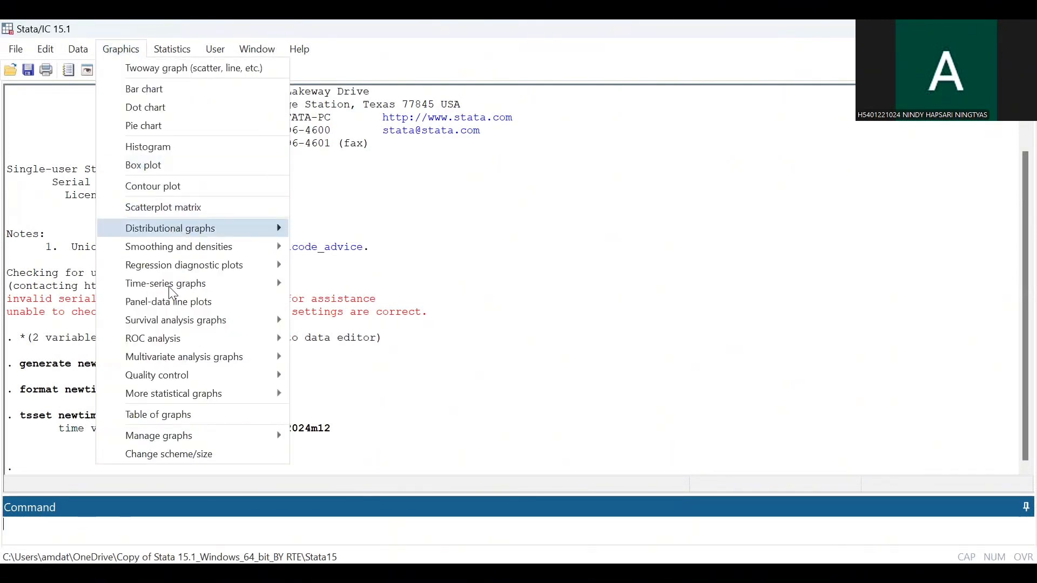
mouse_move(169, 289)
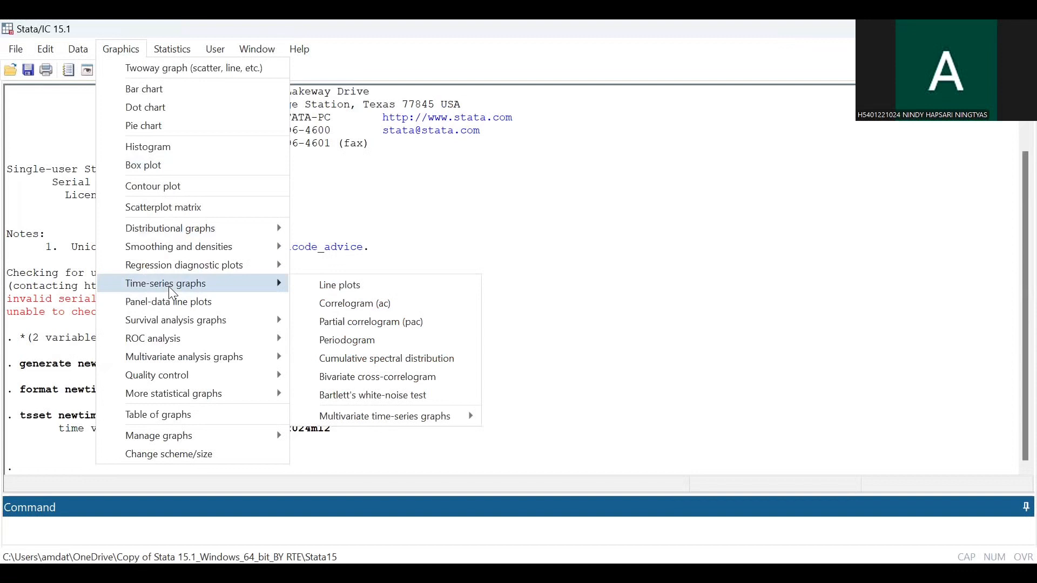
click(341, 286)
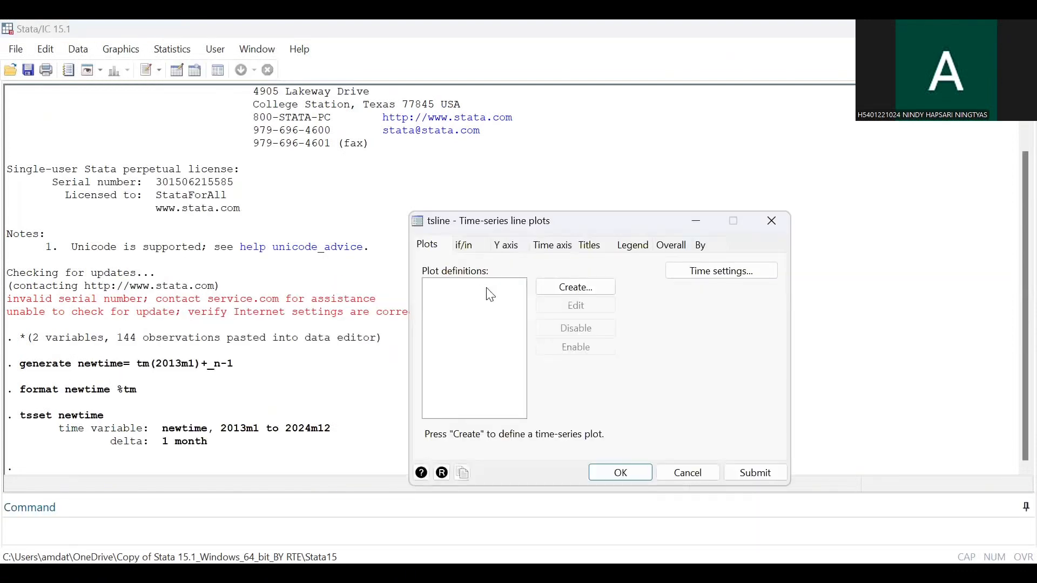
click(572, 288)
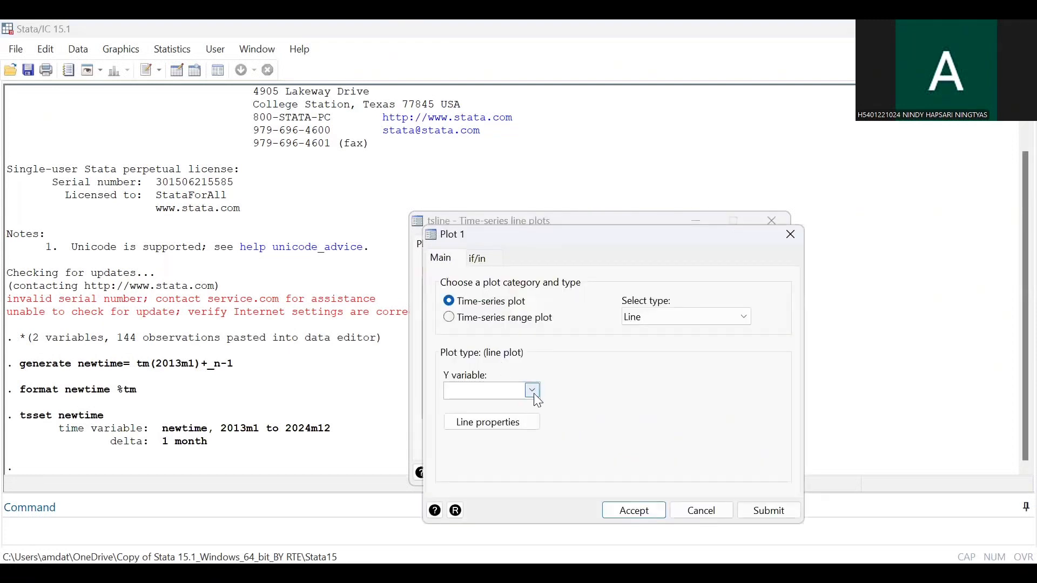
click(533, 391)
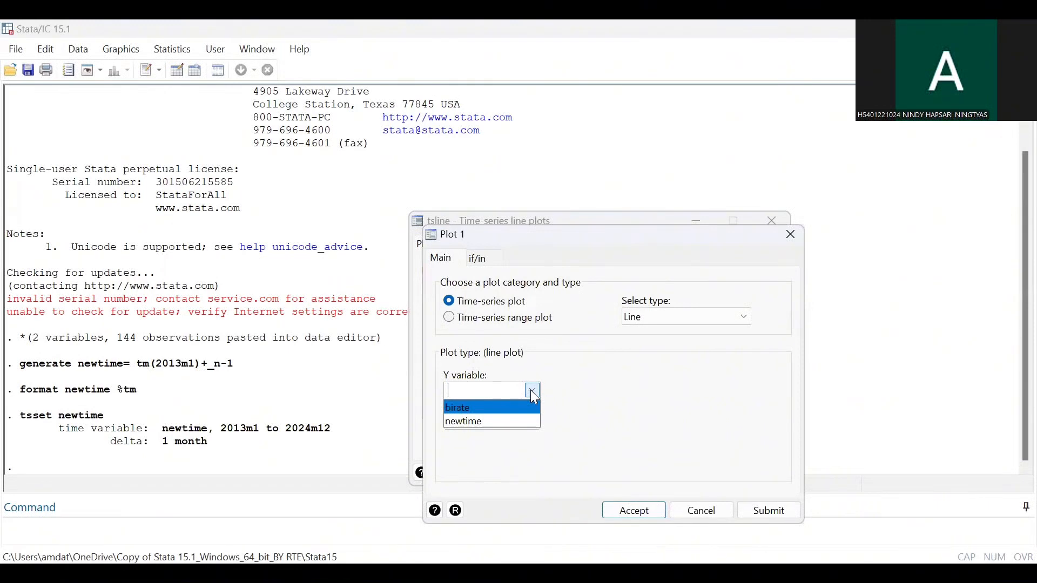
click(503, 406)
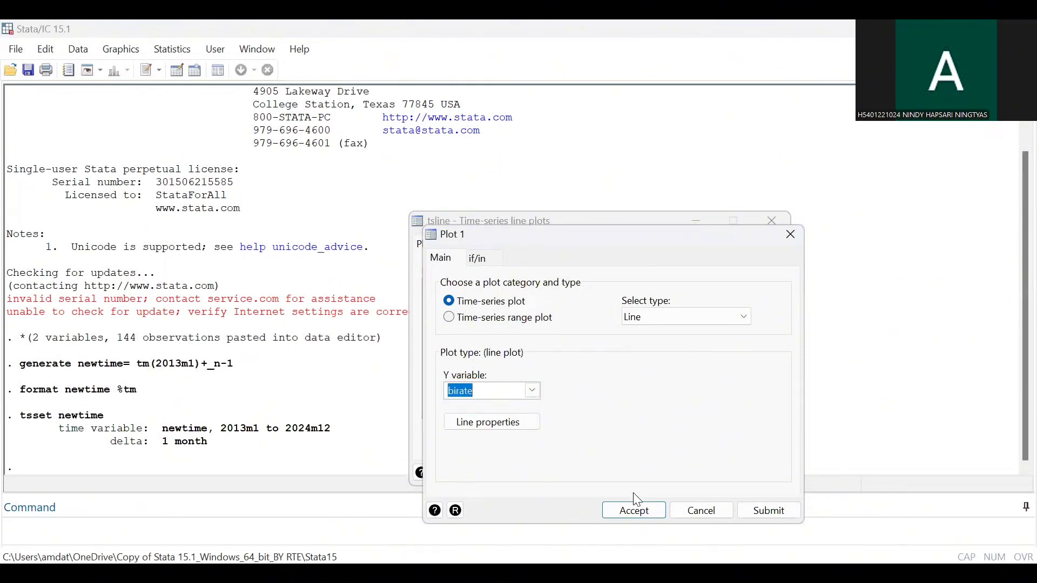
click(632, 516)
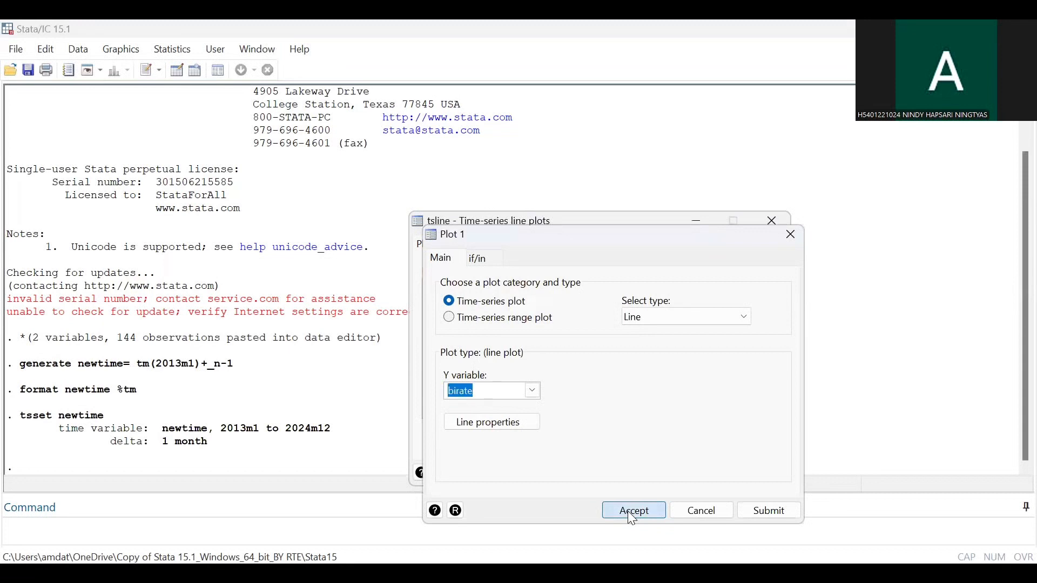
click(630, 512)
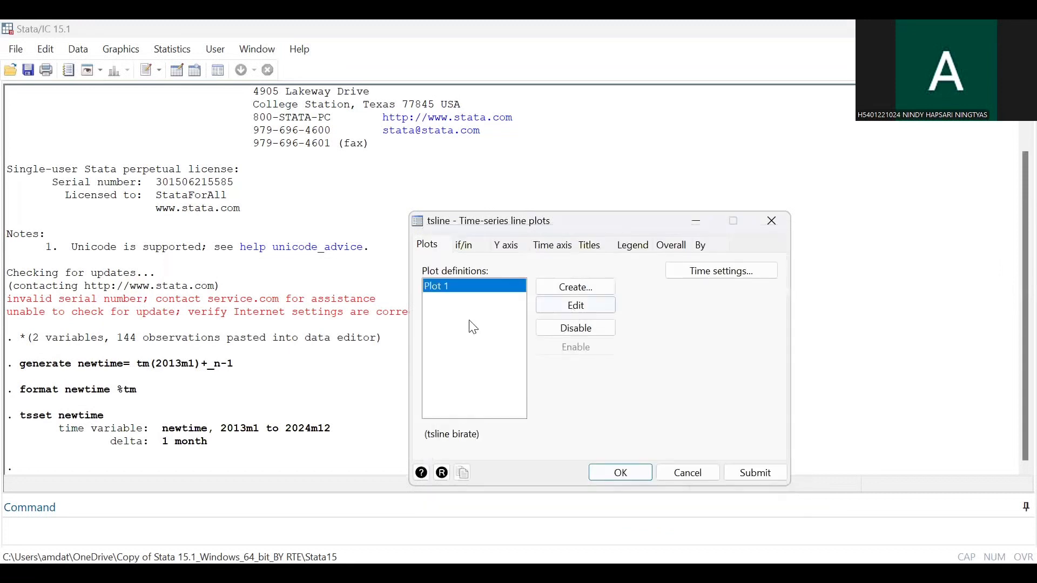
click(621, 473)
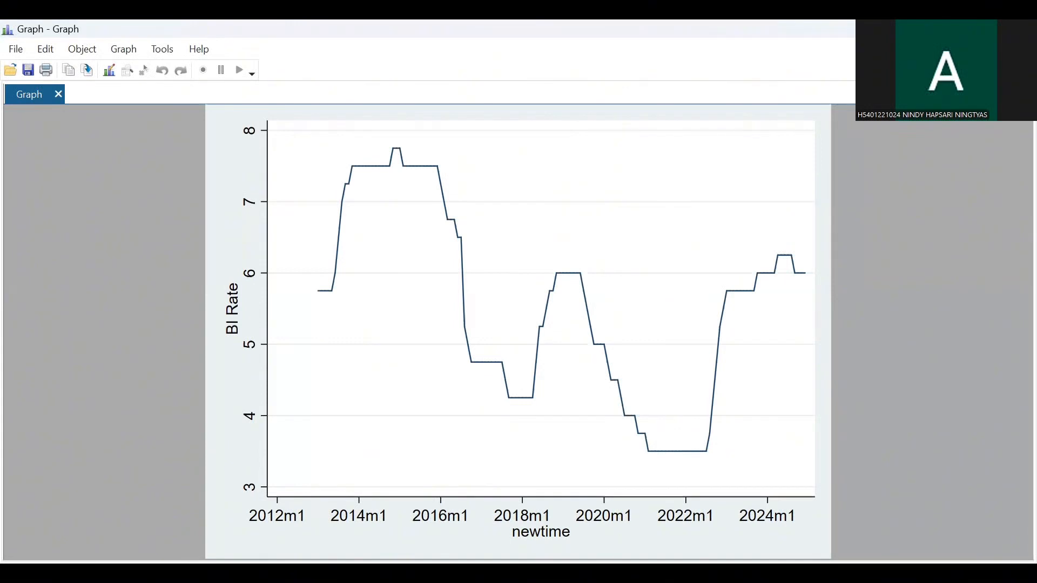
Step: Graph the autocorrelation correlogram of birate with default settings
click(592, 495)
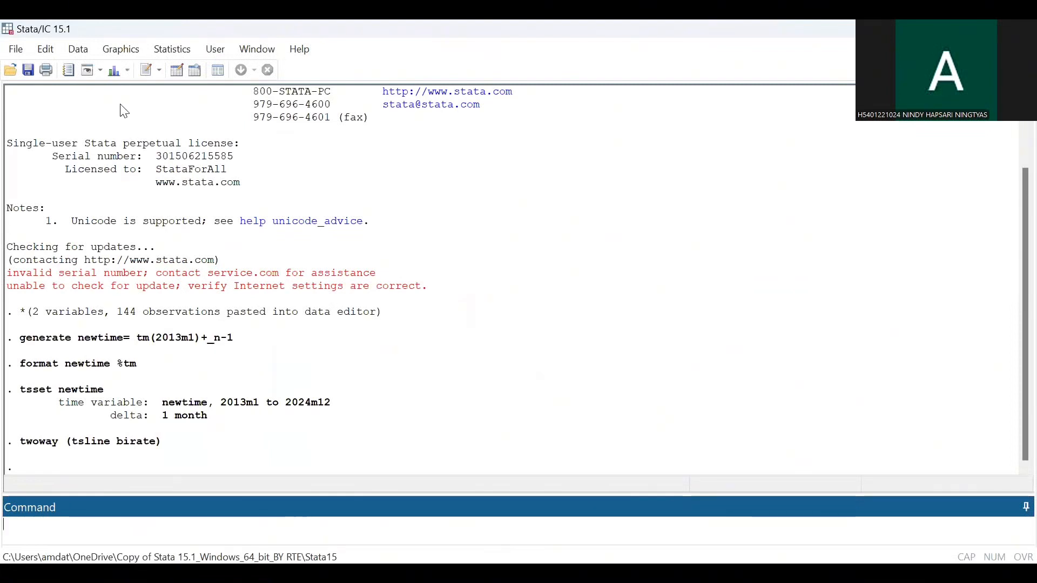
click(121, 49)
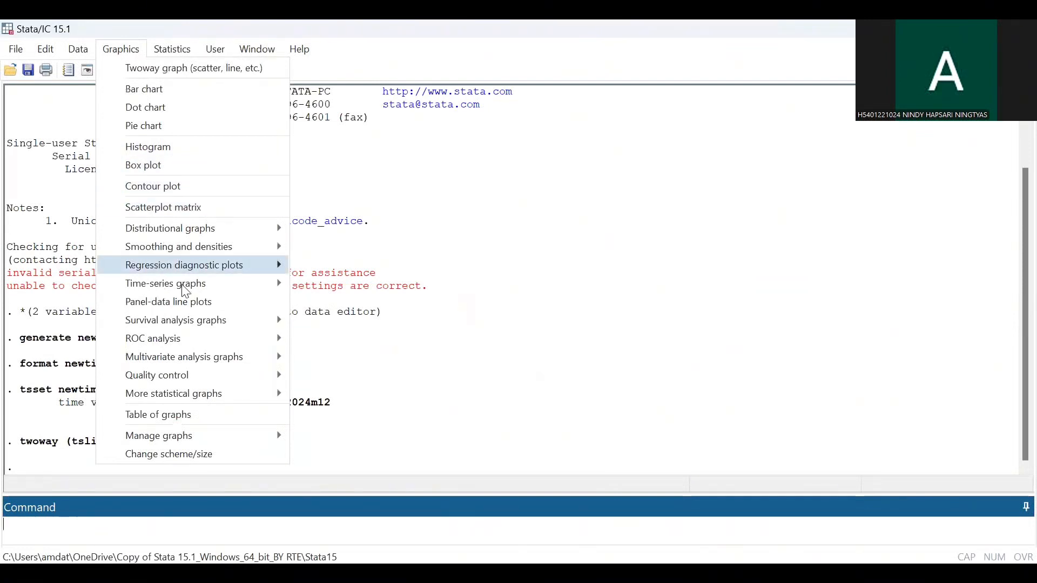
mouse_move(184, 289)
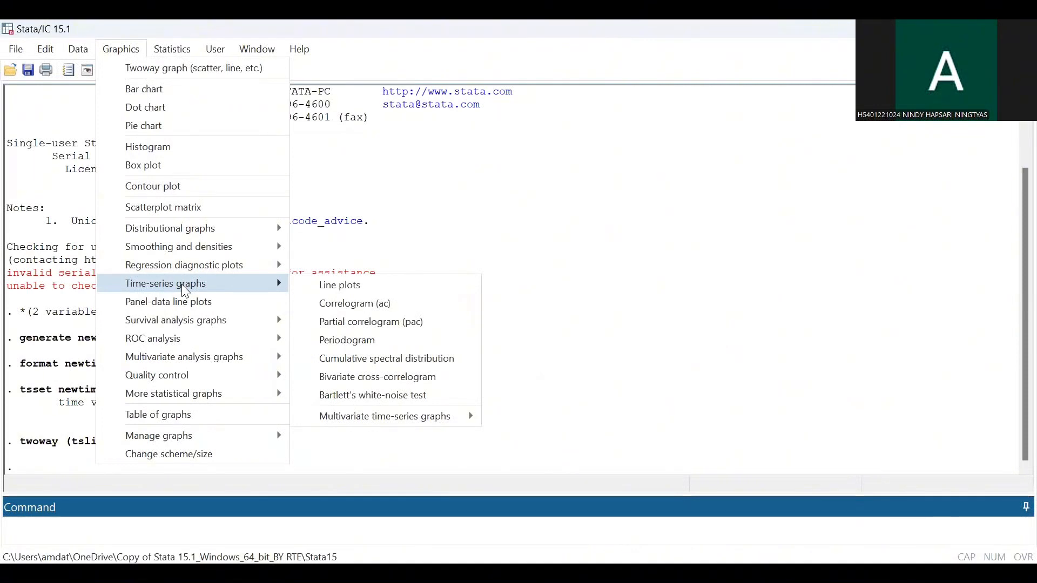
click(355, 303)
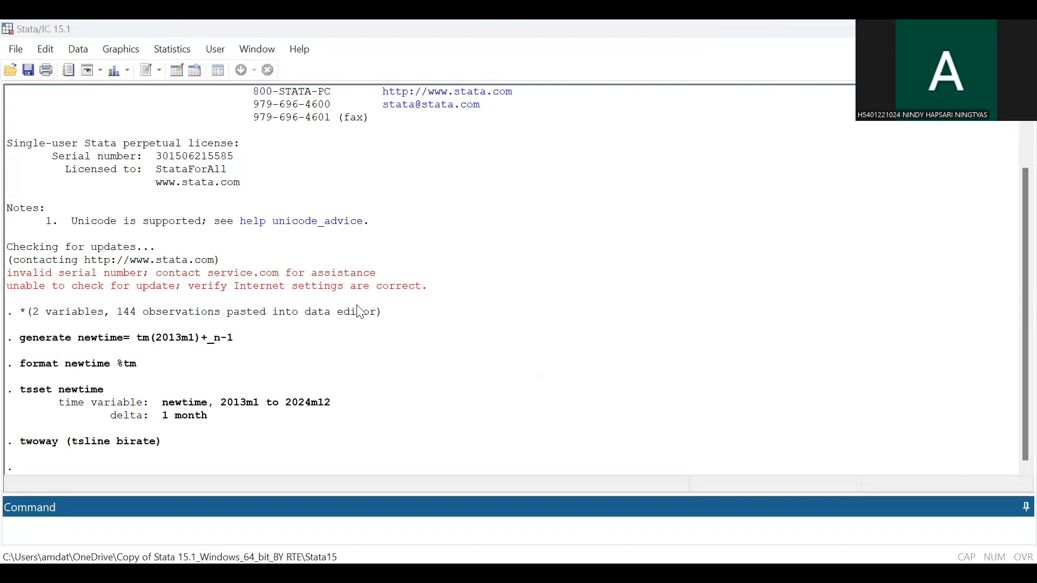
click(524, 300)
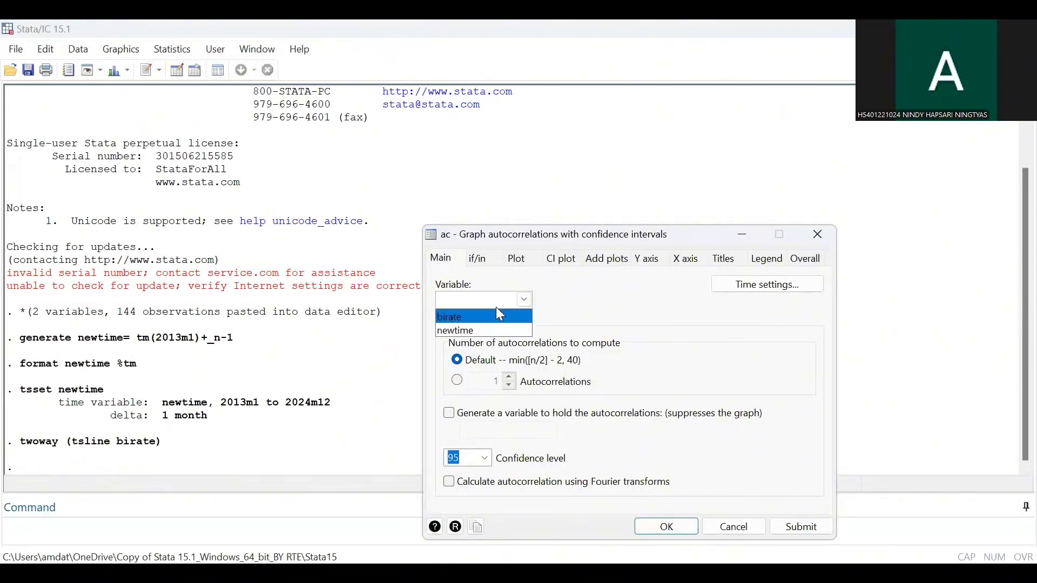
click(492, 321)
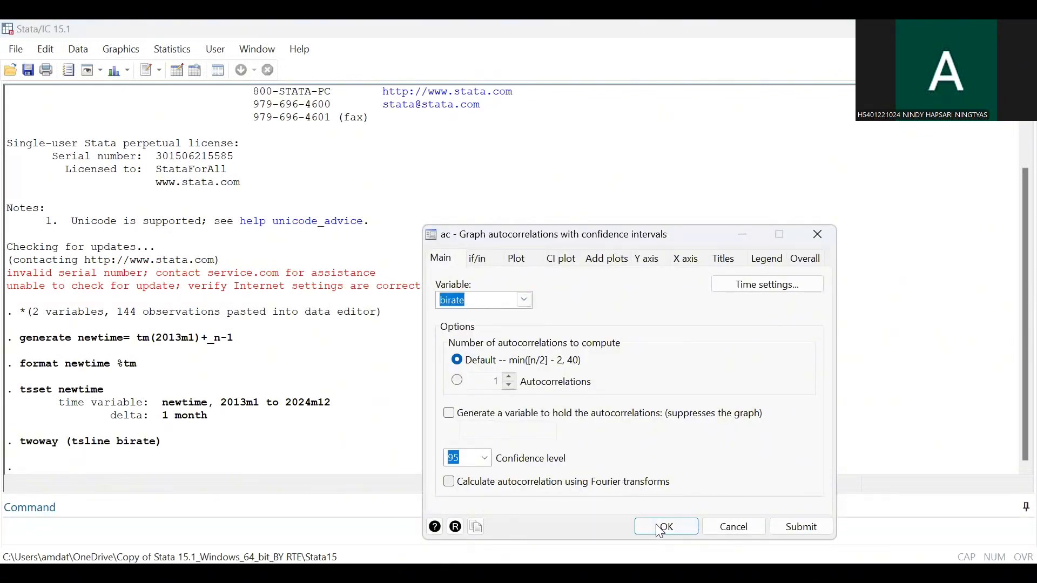
click(658, 527)
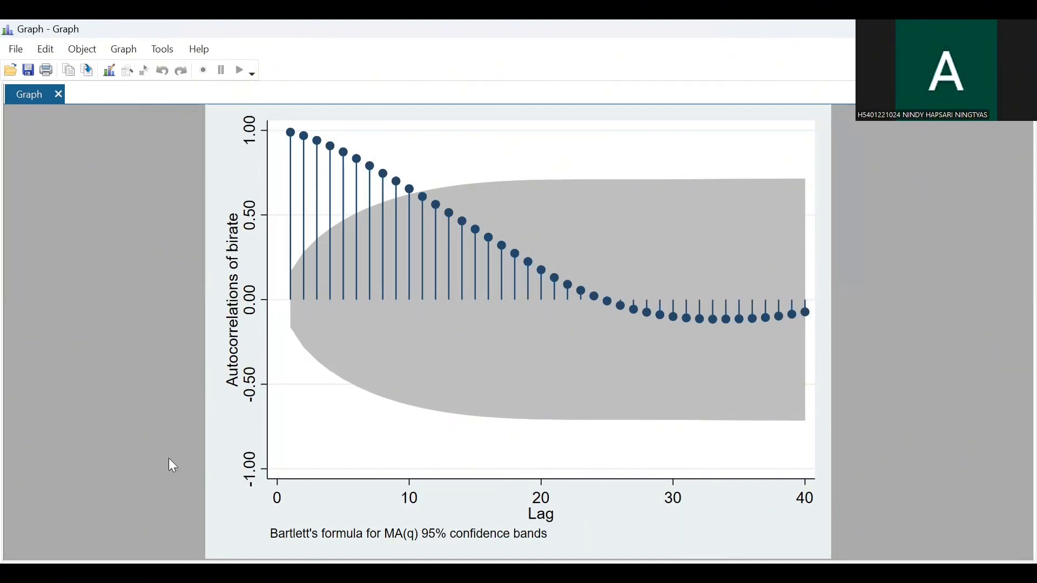
Step: Run the Dickey-Fuller unit root test with dfuller birate
key(alt+Tab)
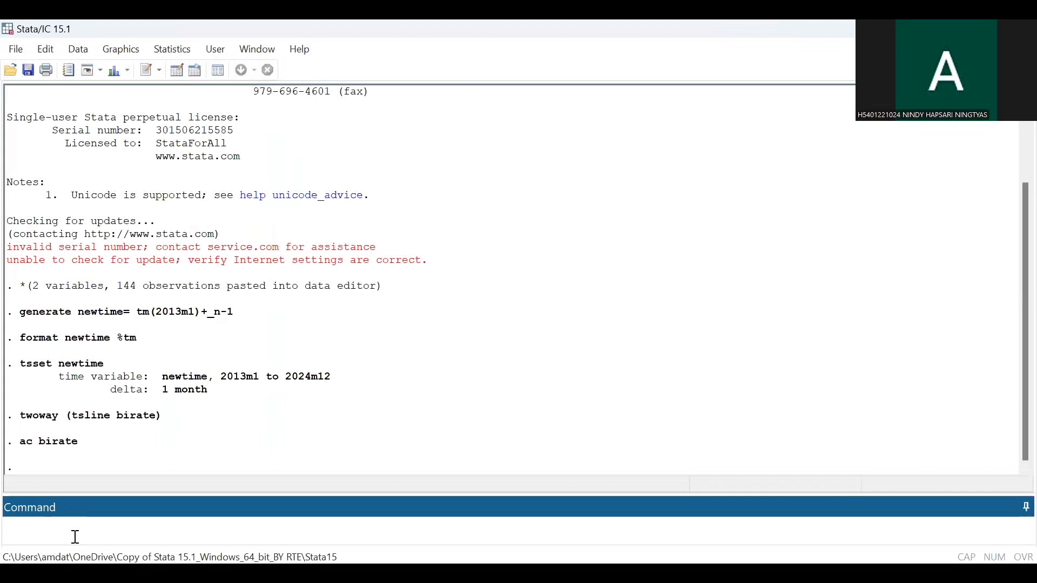
text(dfuller)
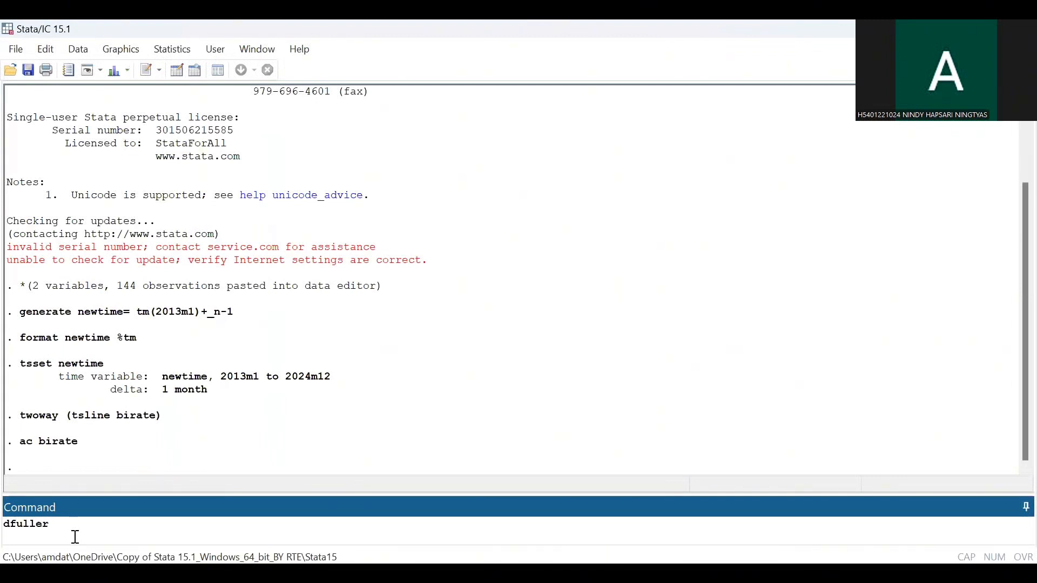
text( birate)
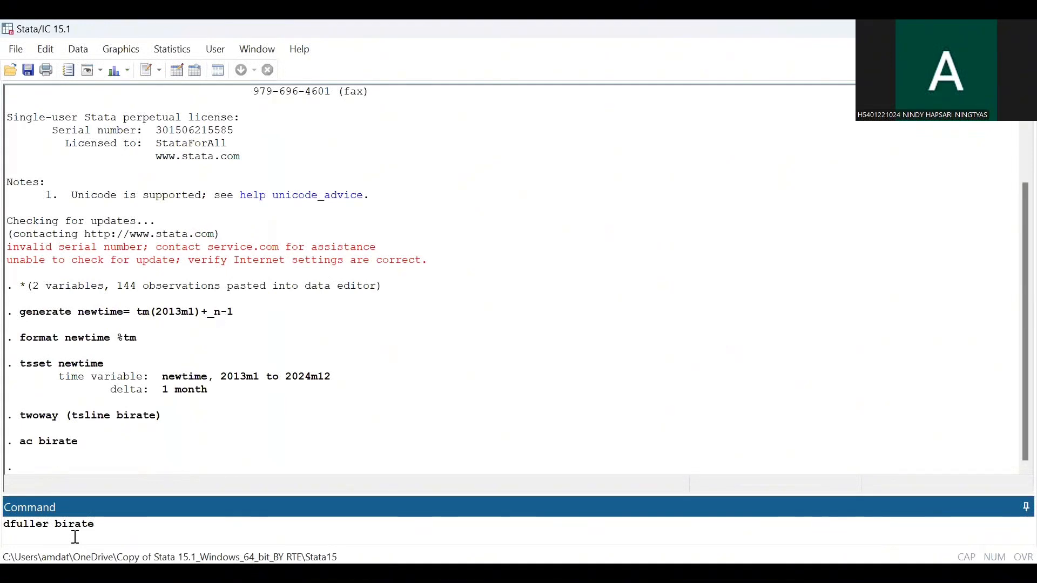
key(Return)
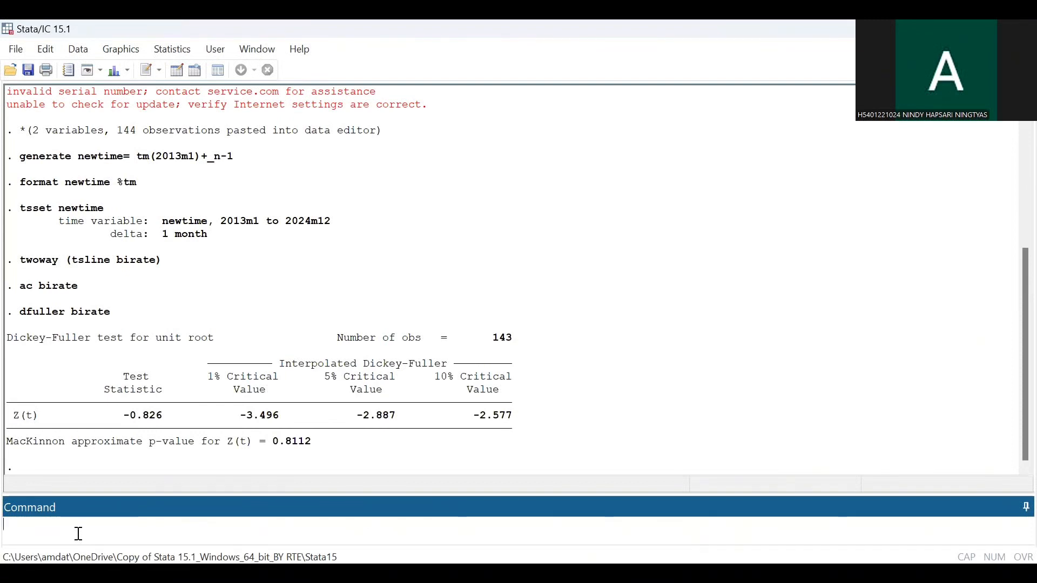
Step: Create the first-differenced variable with generate dbirate=d.birate
text(generate dbirate=d)
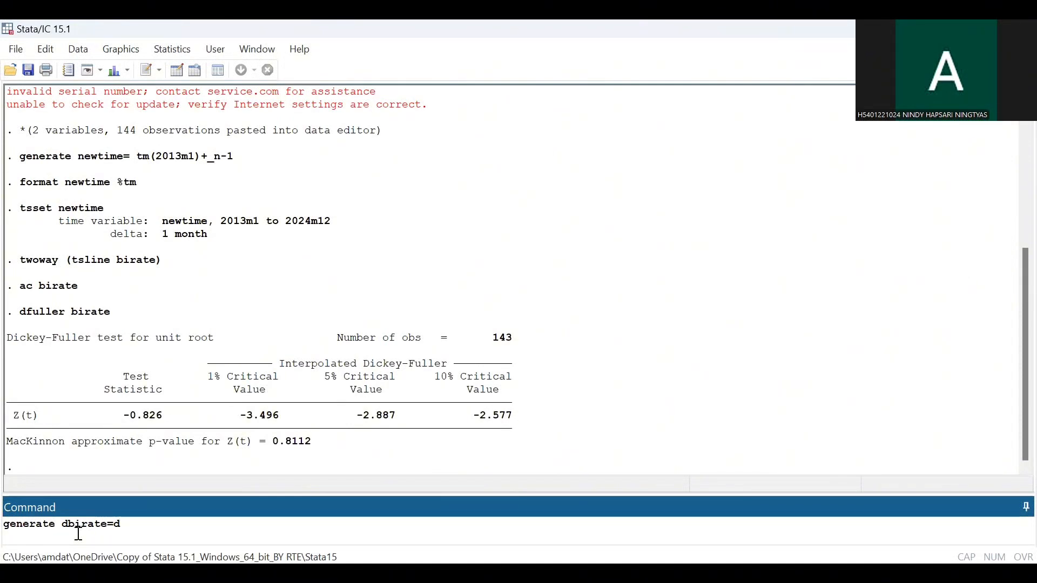
text(.birat)
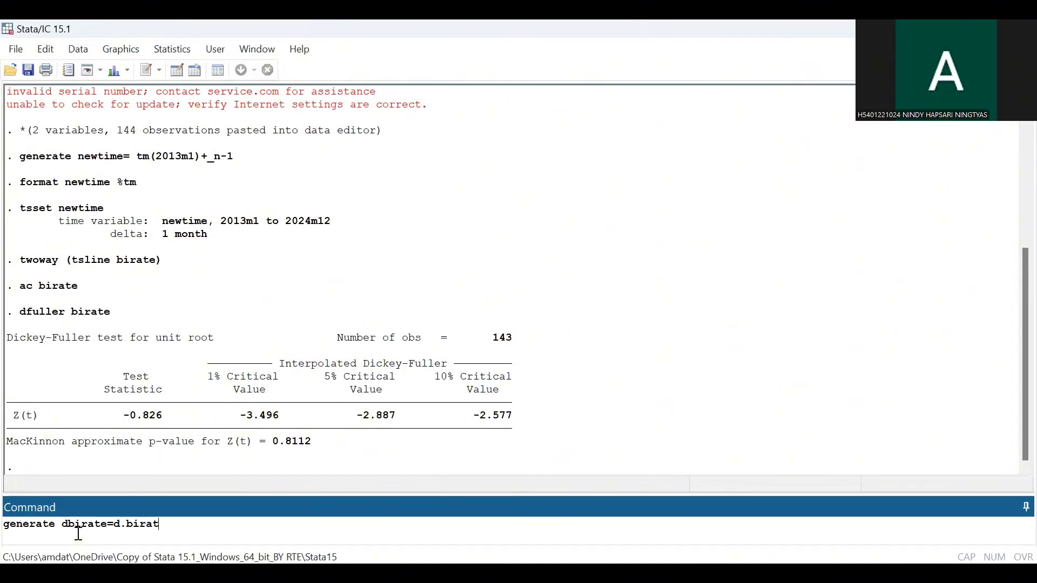
text(e)
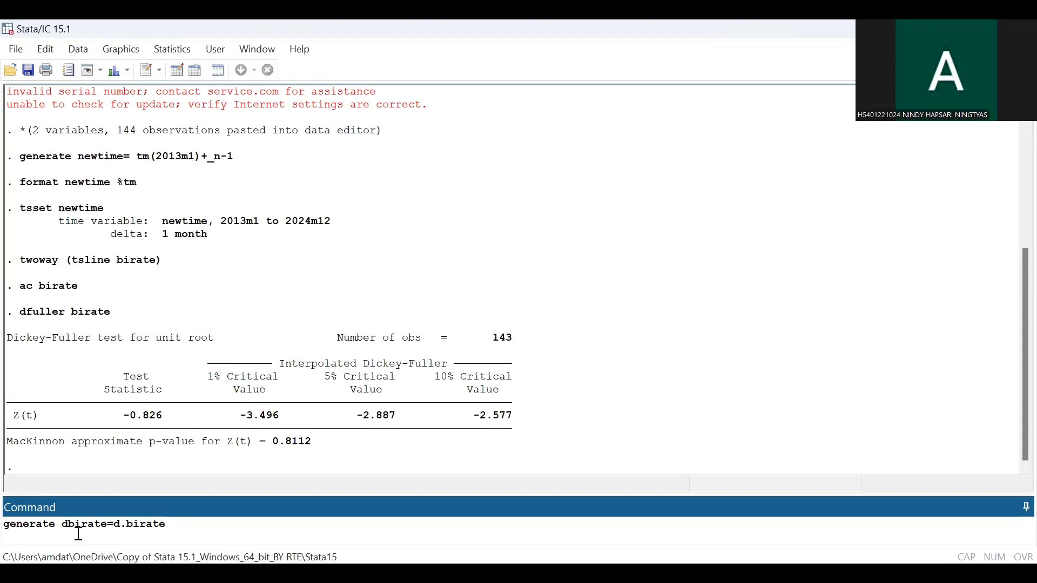
key(Return)
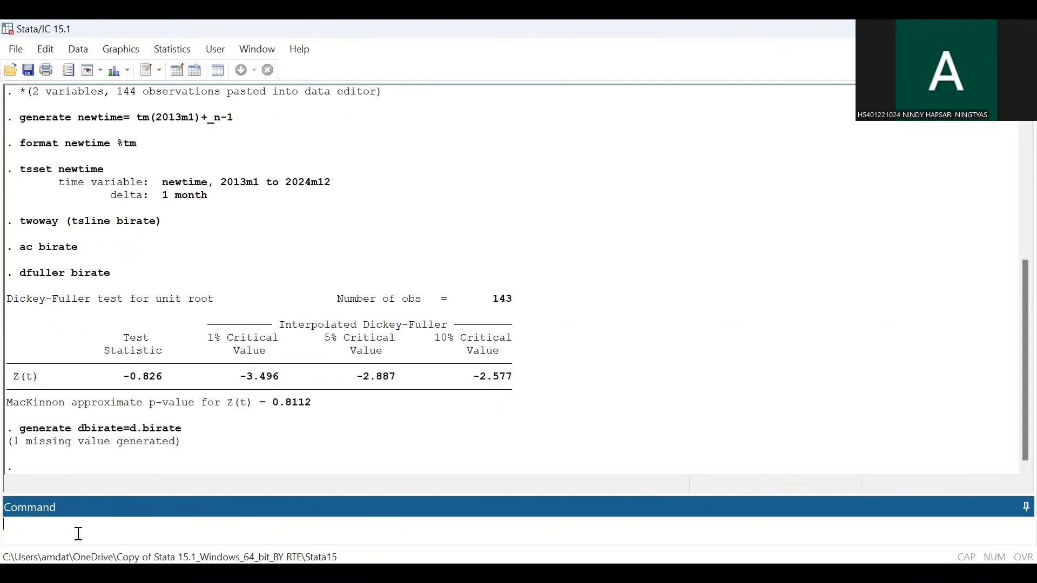